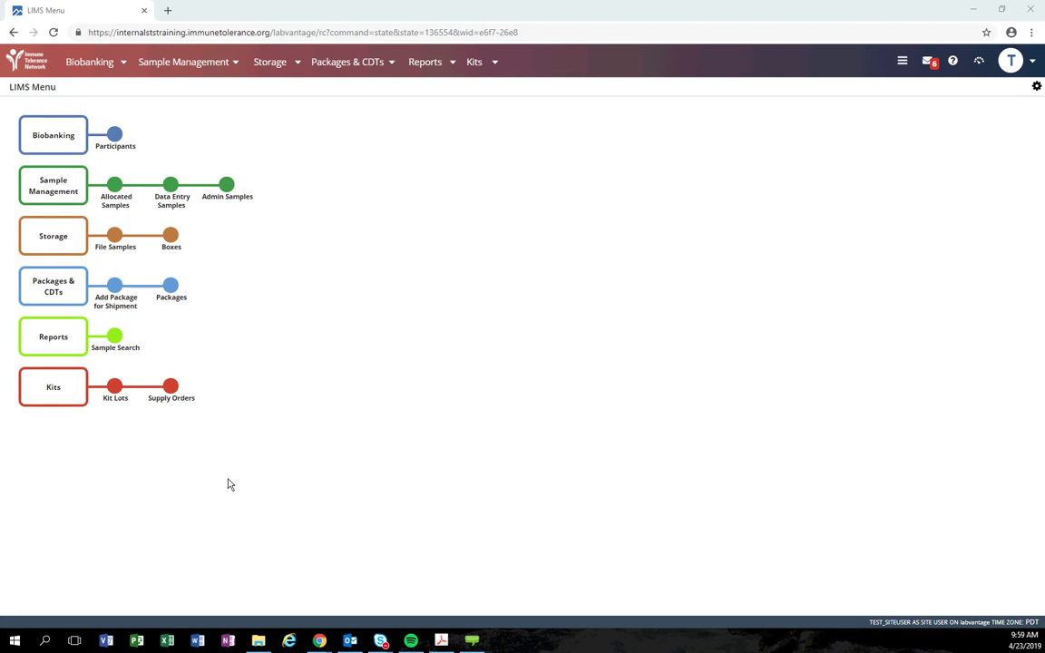
# - Start a new kit supply order and set its study ID to ITN079AD
pyautogui.click(178, 404)
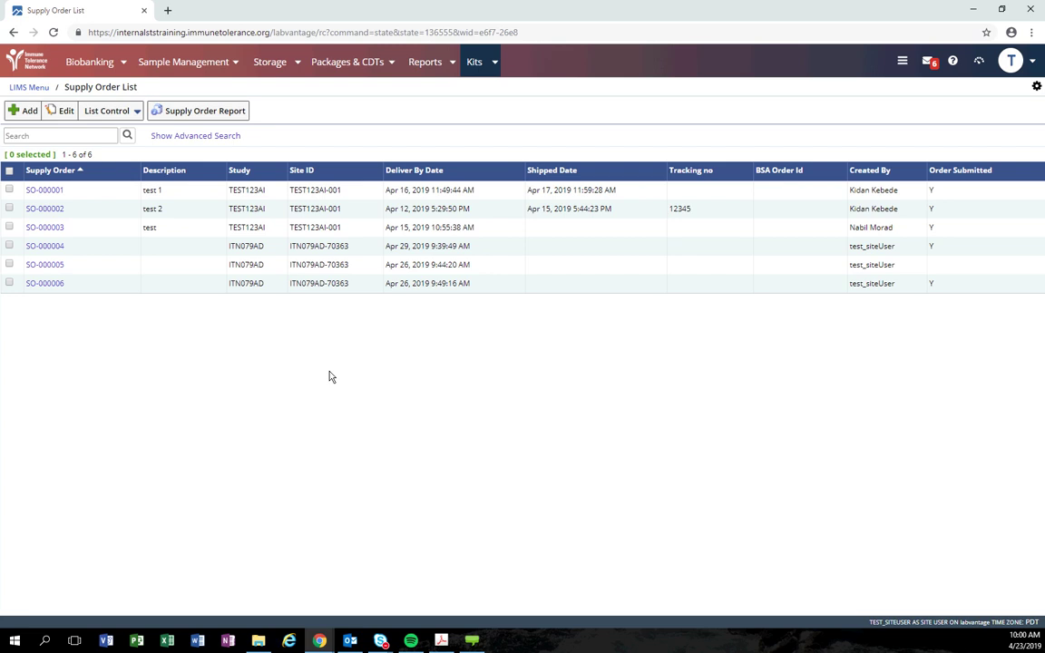
pyautogui.click(27, 111)
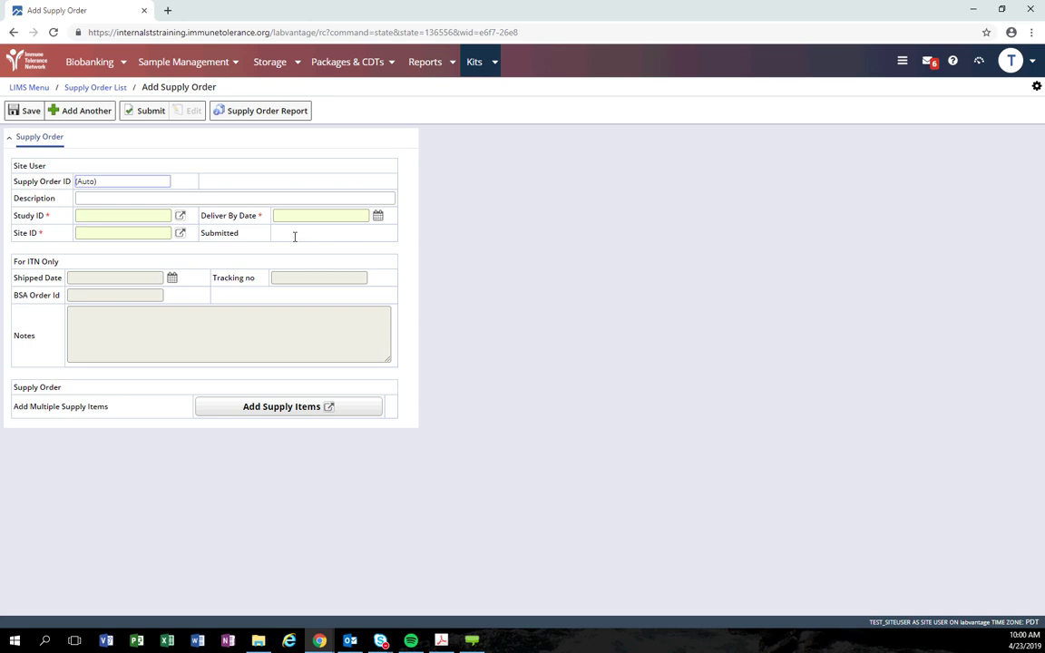
pyautogui.click(182, 220)
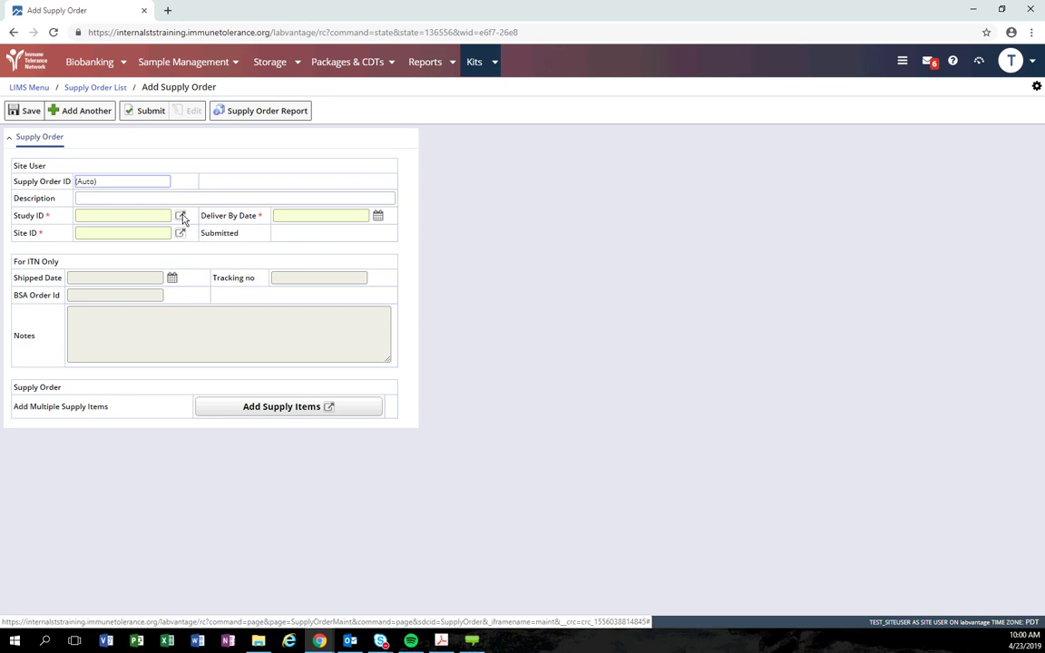
pyautogui.click(136, 506)
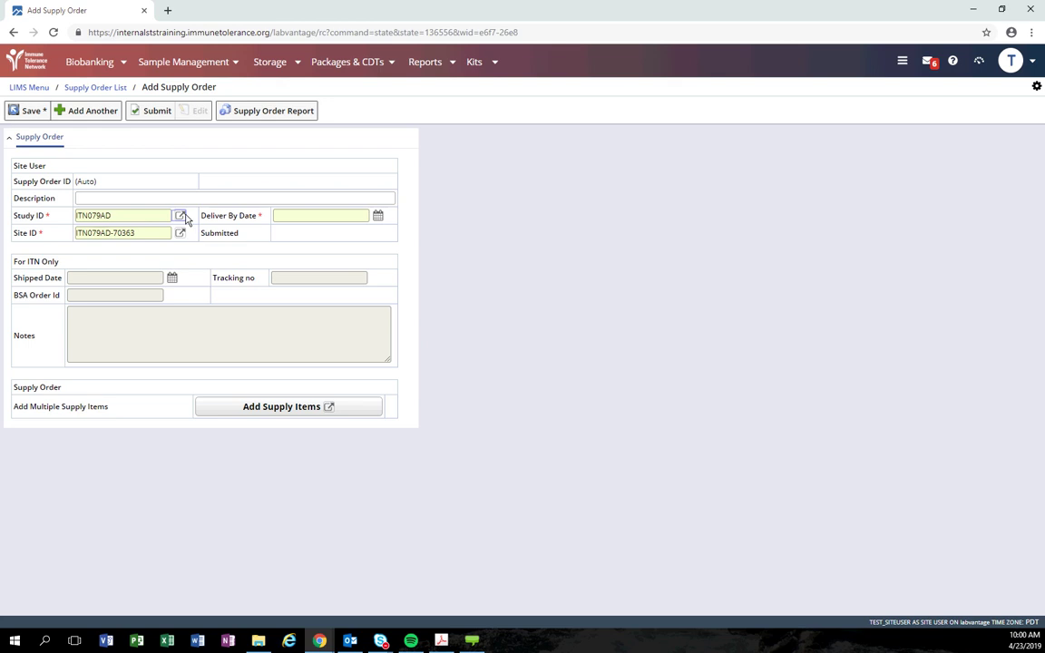
# - Set the order's deliver-by date to April 26, 2019 and save the order
pyautogui.click(380, 218)
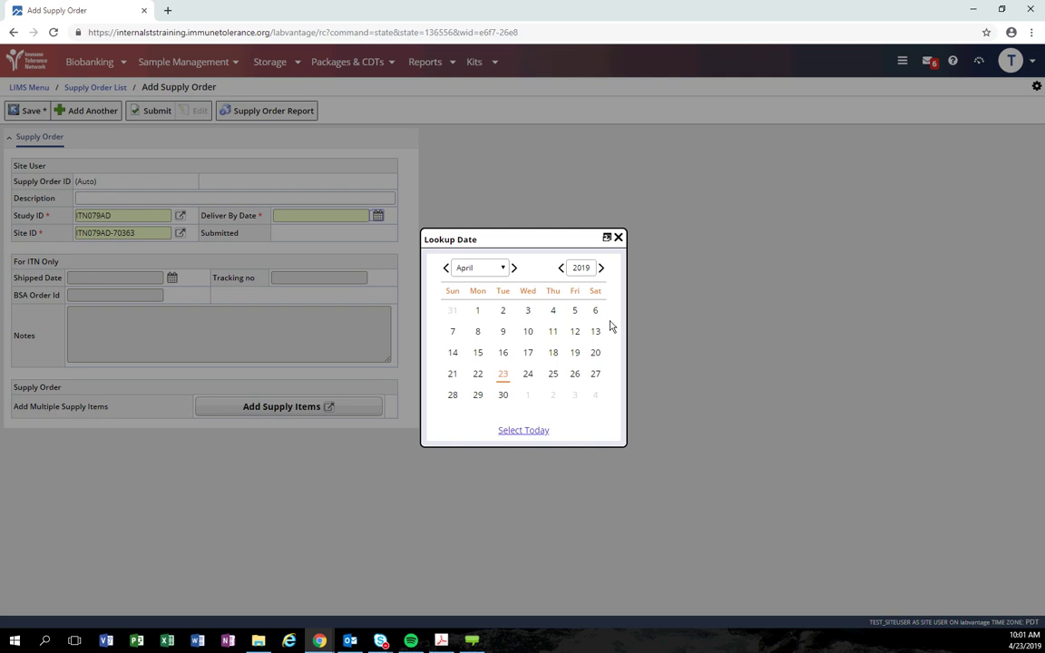
pyautogui.click(575, 377)
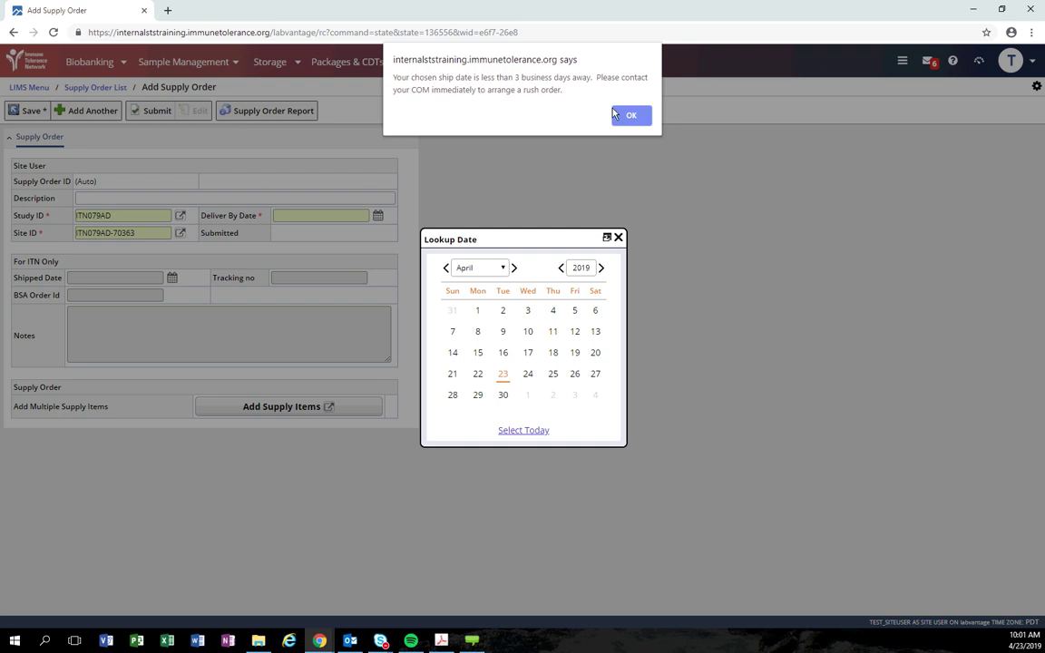
pyautogui.click(635, 116)
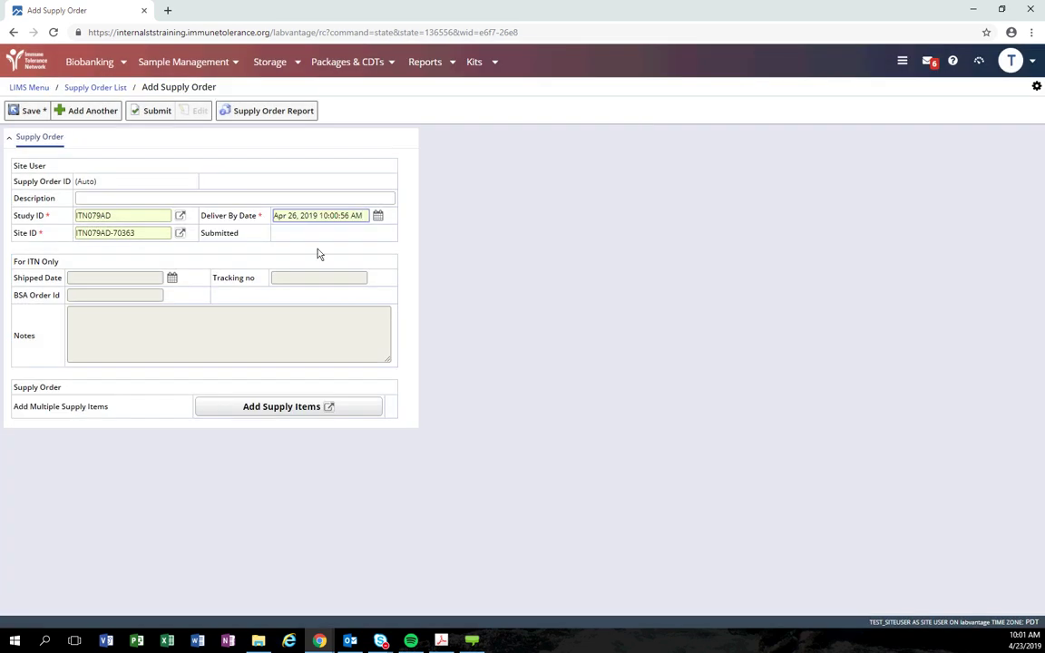
pyautogui.click(28, 112)
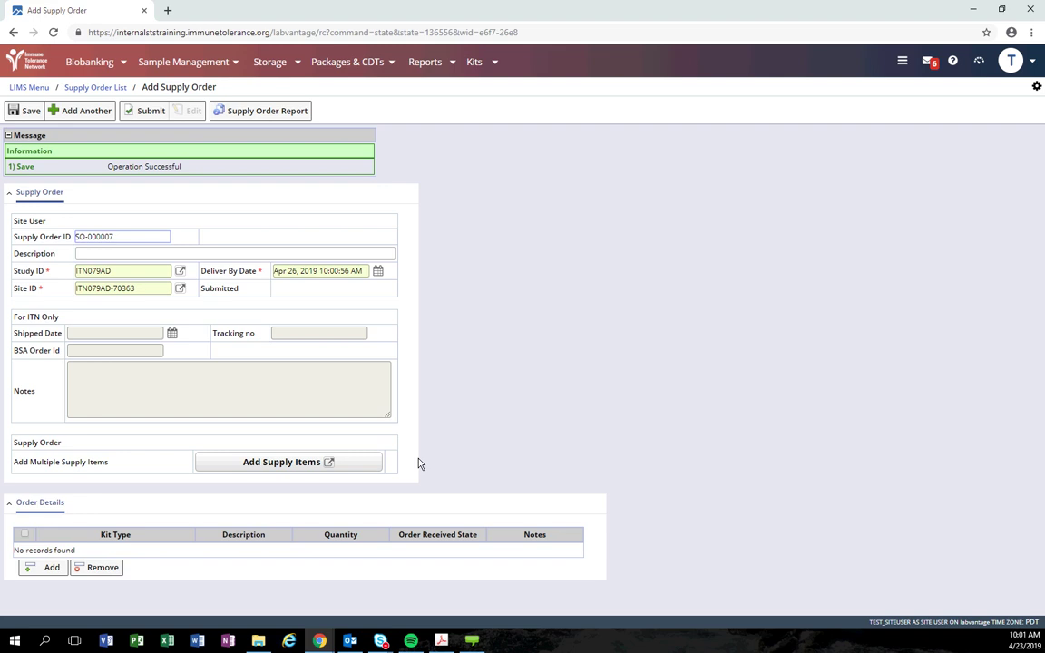
# - Add the supply items 01.8 ml cryovial, 10 ml Na Heparin, ITN079AD Ambient Shipper and ITN079AD Infant Visit 0, 10 and 7 to the order
pyautogui.click(361, 464)
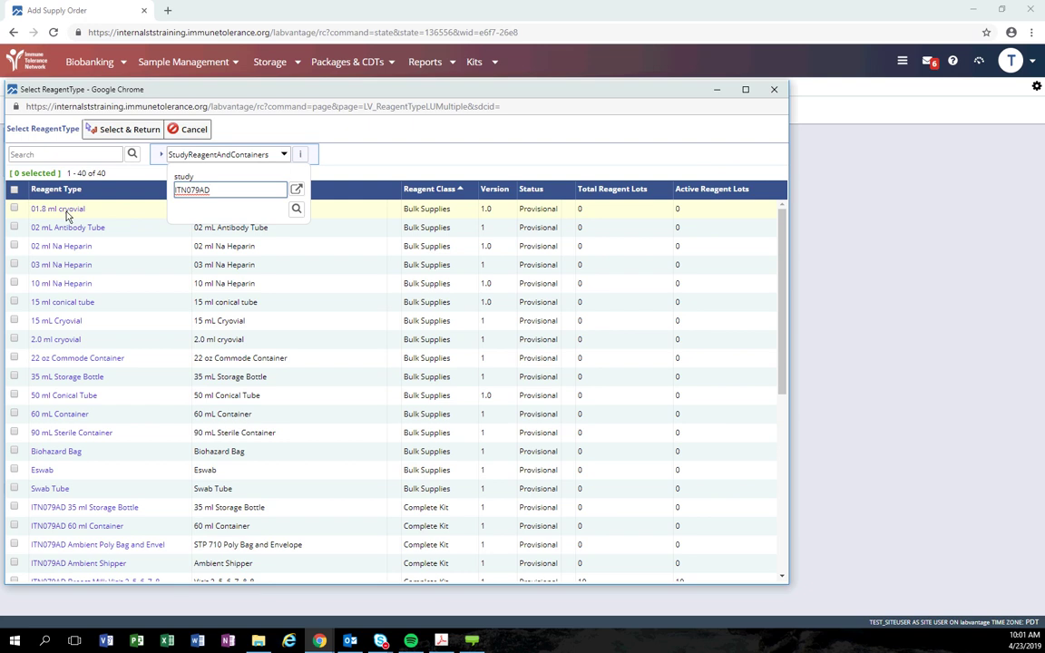
pyautogui.click(15, 209)
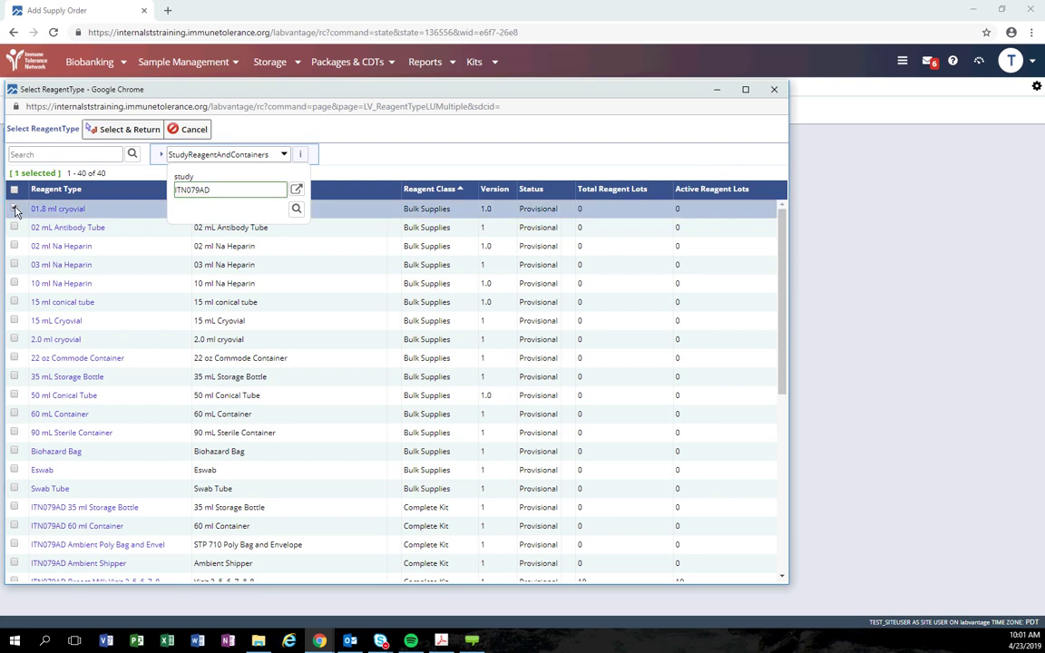
pyautogui.click(16, 264)
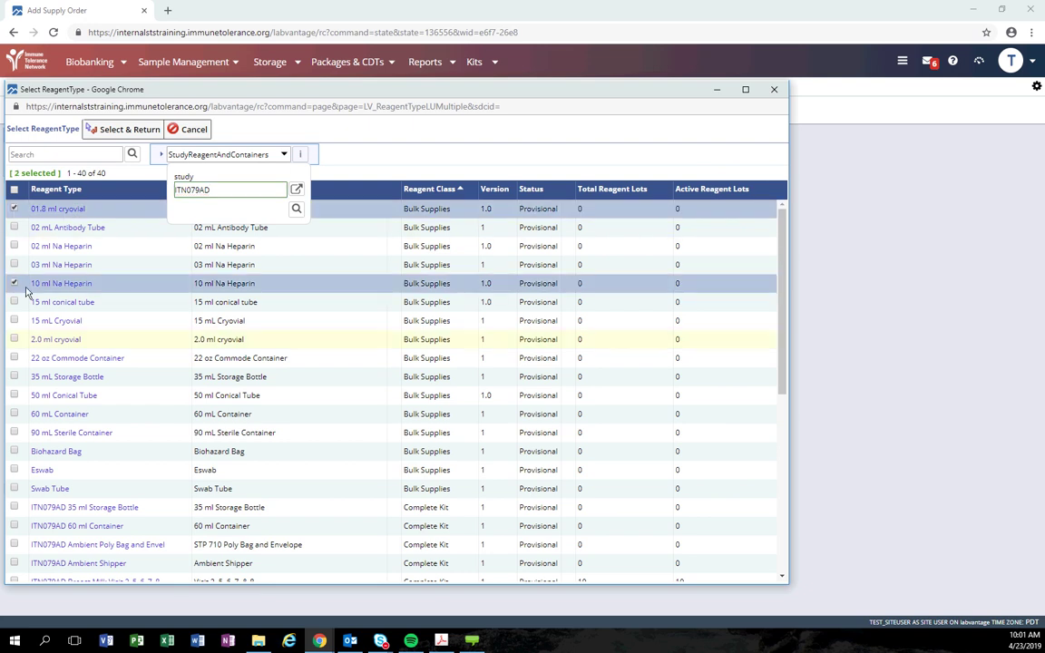
pyautogui.scroll(-2, 26, 290)
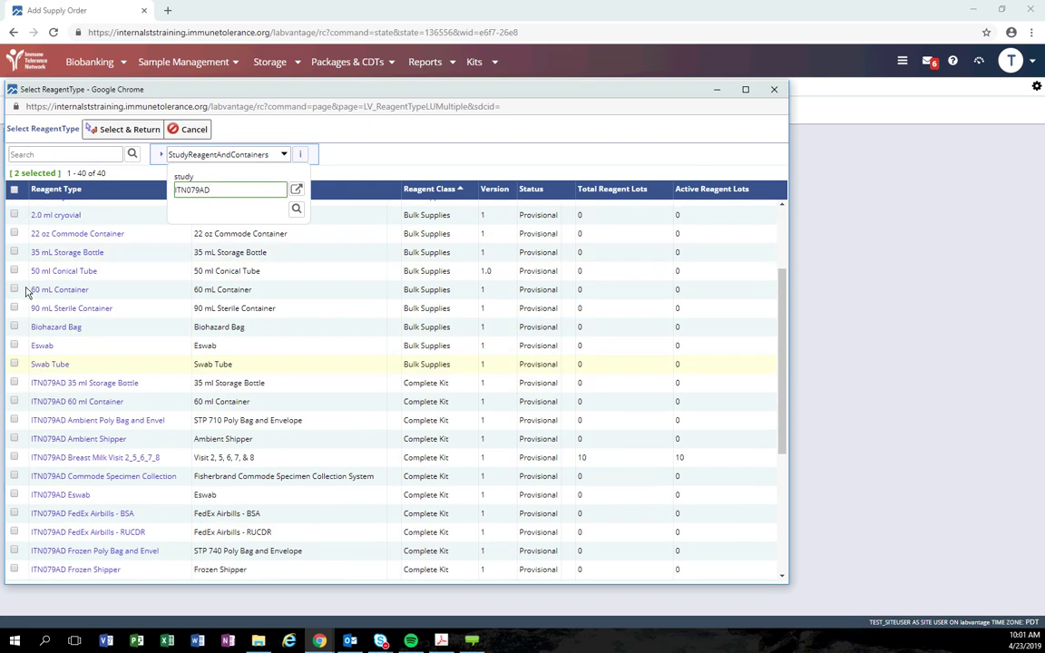
pyautogui.click(14, 439)
pyautogui.scroll(-2, 109, 438)
pyautogui.scroll(-2, 118, 434)
pyautogui.click(28, 428)
pyautogui.click(15, 440)
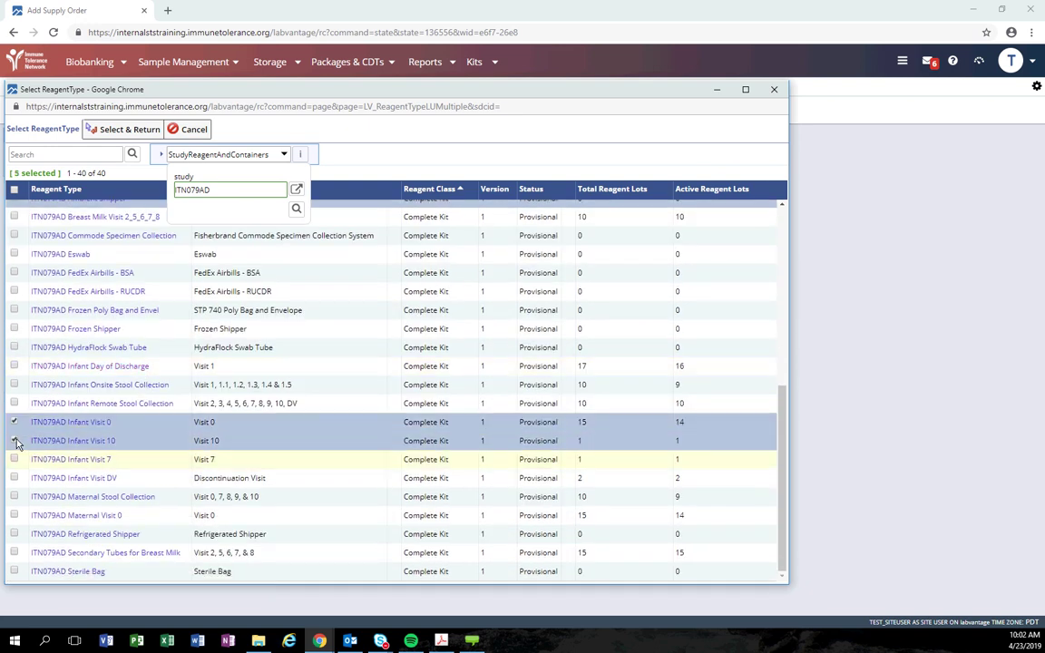
pyautogui.click(16, 459)
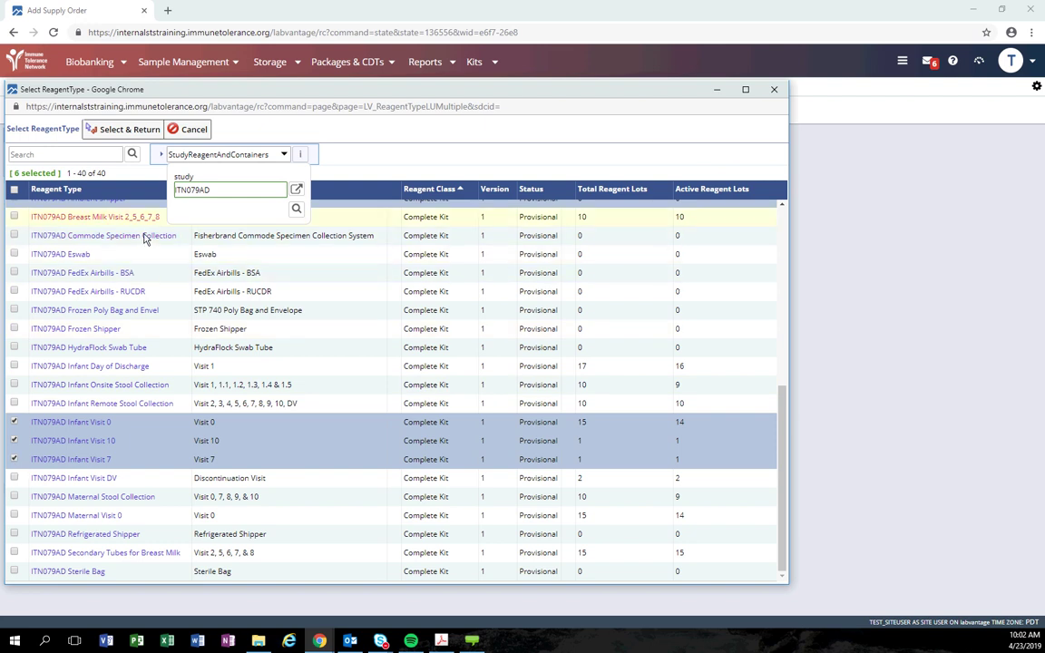
pyautogui.click(115, 137)
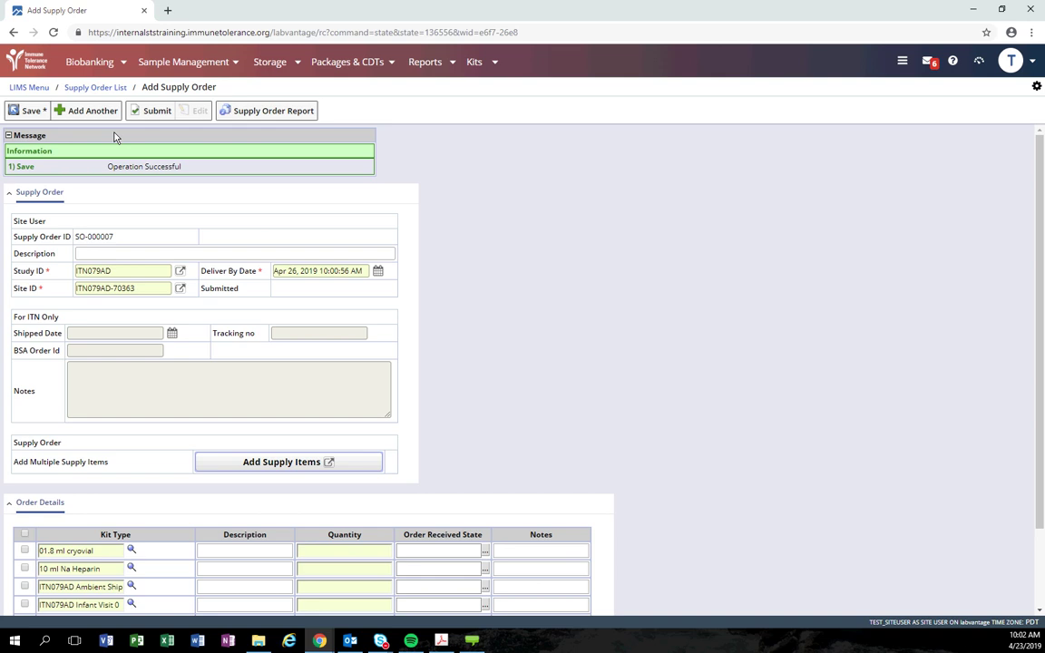
# - Set the quantities to 100 for cryovial, 50 for Na Heparin, 10 for Ambient Shipper and 5 for each Infant Visit kit, and save the order
pyautogui.scroll(-2, 115, 137)
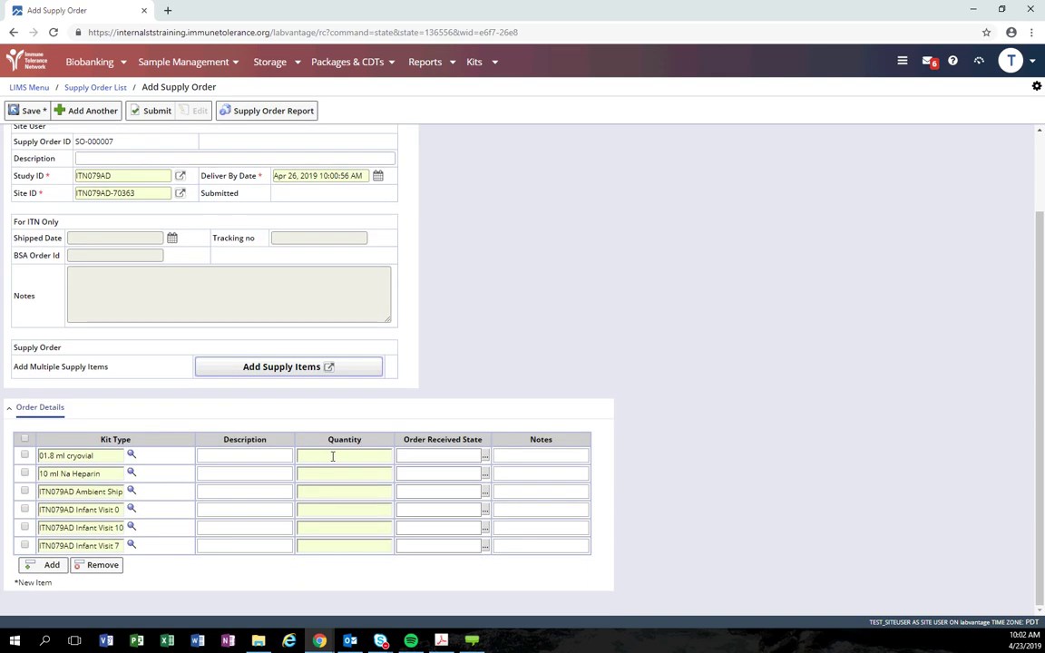
pyautogui.click(333, 457)
pyautogui.write('100')
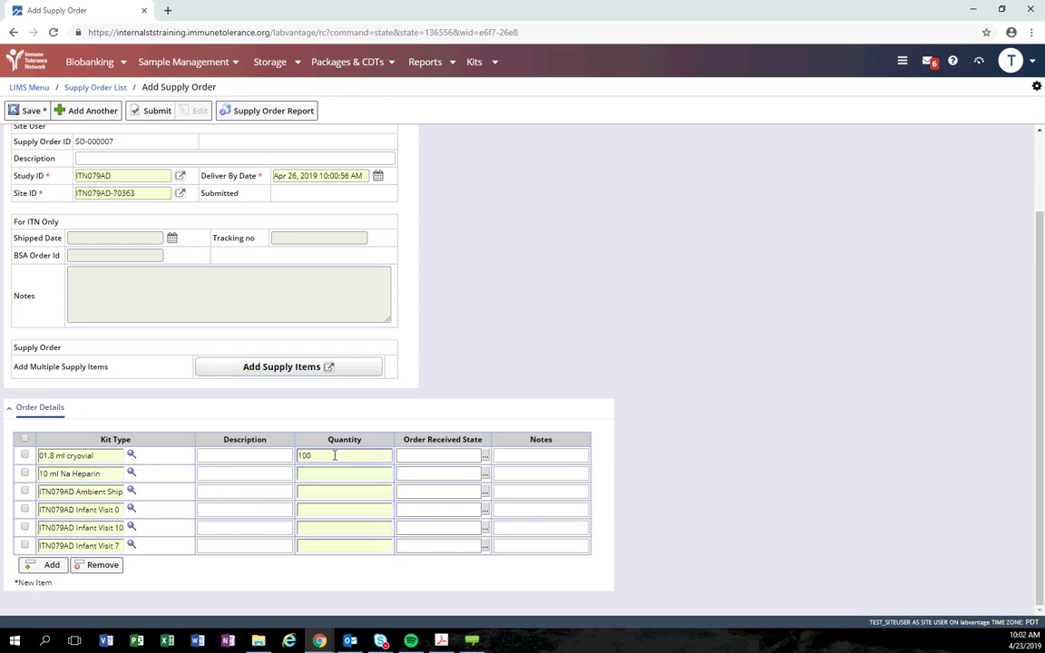
pyautogui.press('Down')
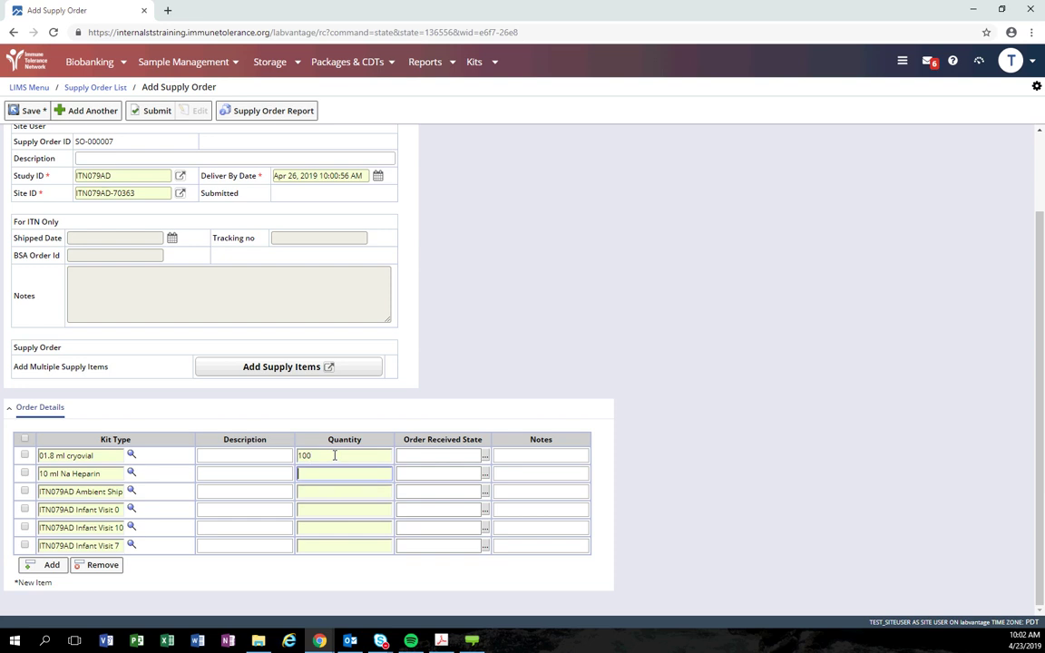
pyautogui.write('50')
pyautogui.press('Down')
pyautogui.write('10')
pyautogui.press('Down')
pyautogui.write('5')
pyautogui.press('Down')
pyautogui.write('5')
pyautogui.press('Down')
pyautogui.write('5')
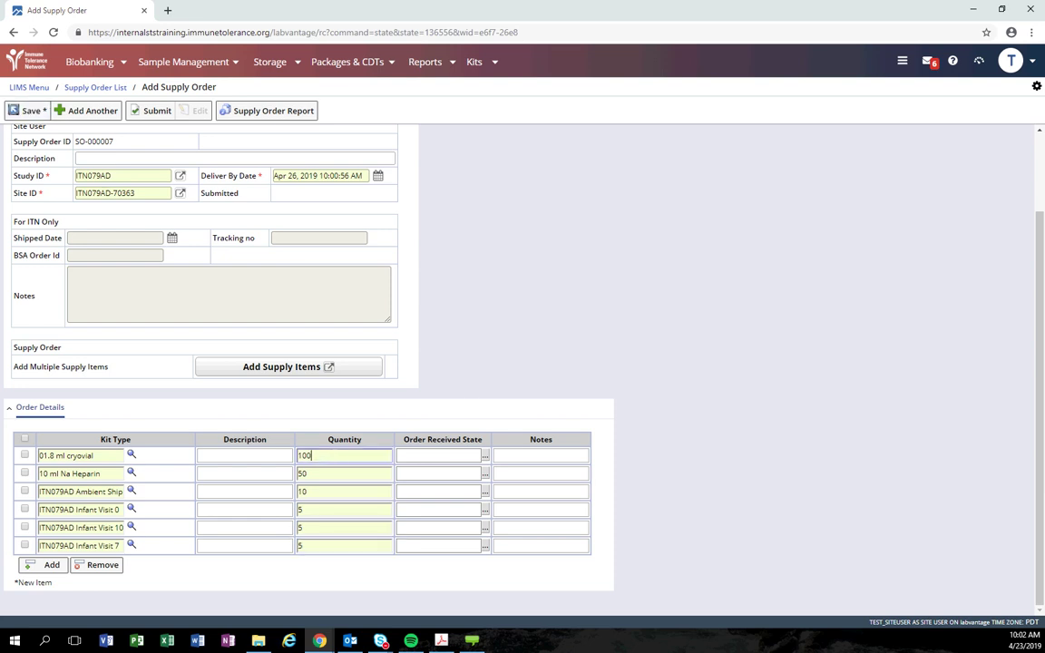
pyautogui.click(28, 113)
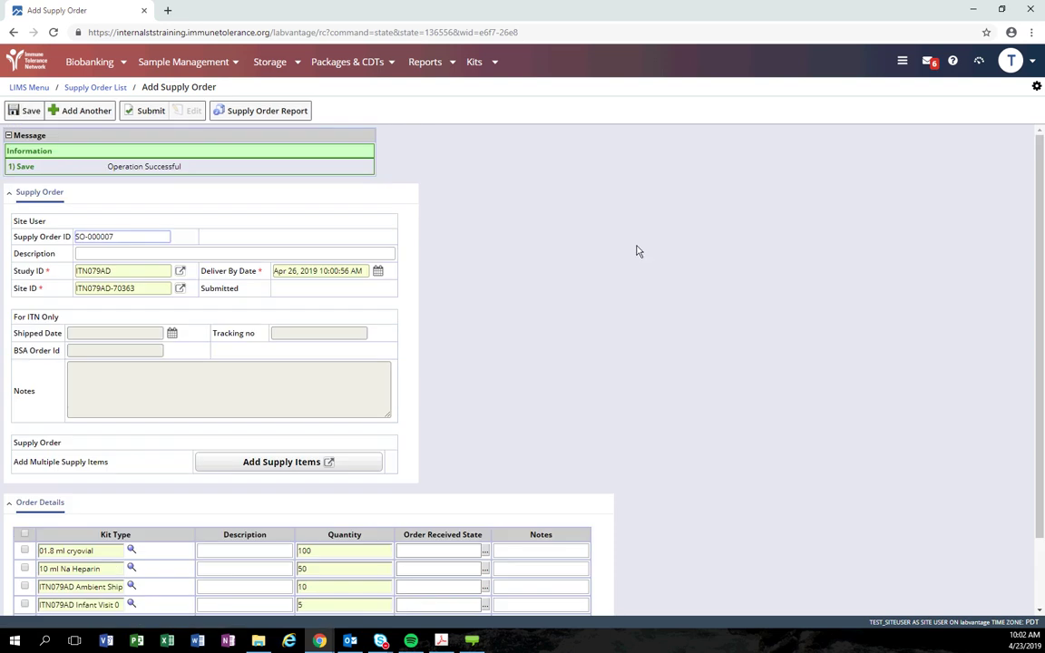
# - Remove the 01.8 ml cryovial item from the order details
pyautogui.scroll(-2, 698, 291)
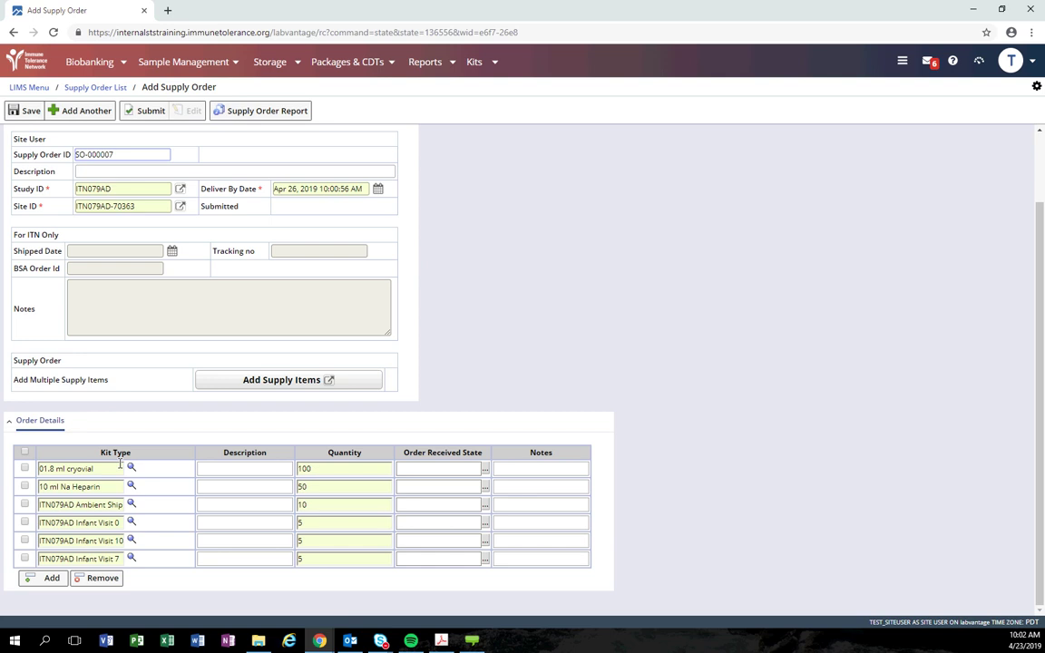
pyautogui.click(26, 469)
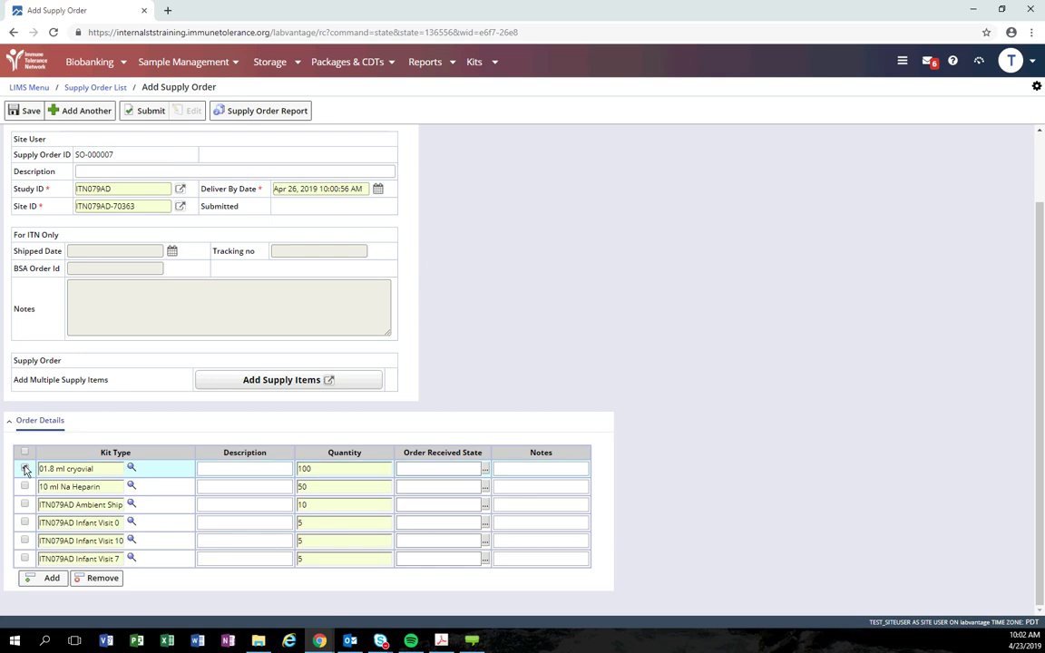
pyautogui.click(101, 580)
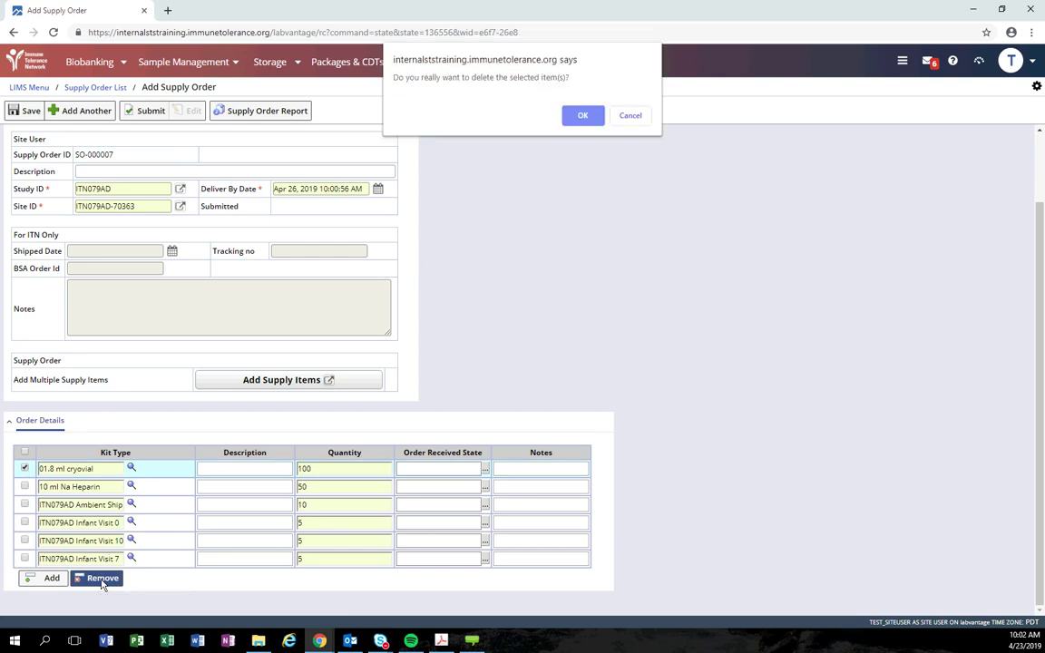
pyautogui.click(579, 118)
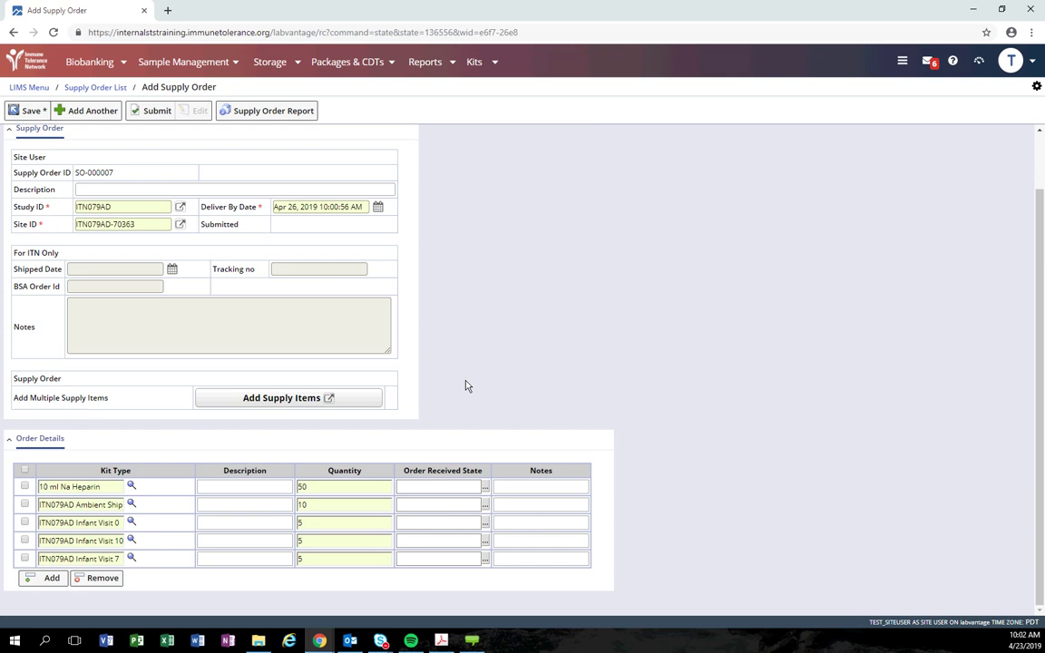
# - Add the ITN079AD FedEx Airbills - RUCDR item with a quantity of 10 and save the order
pyautogui.click(291, 399)
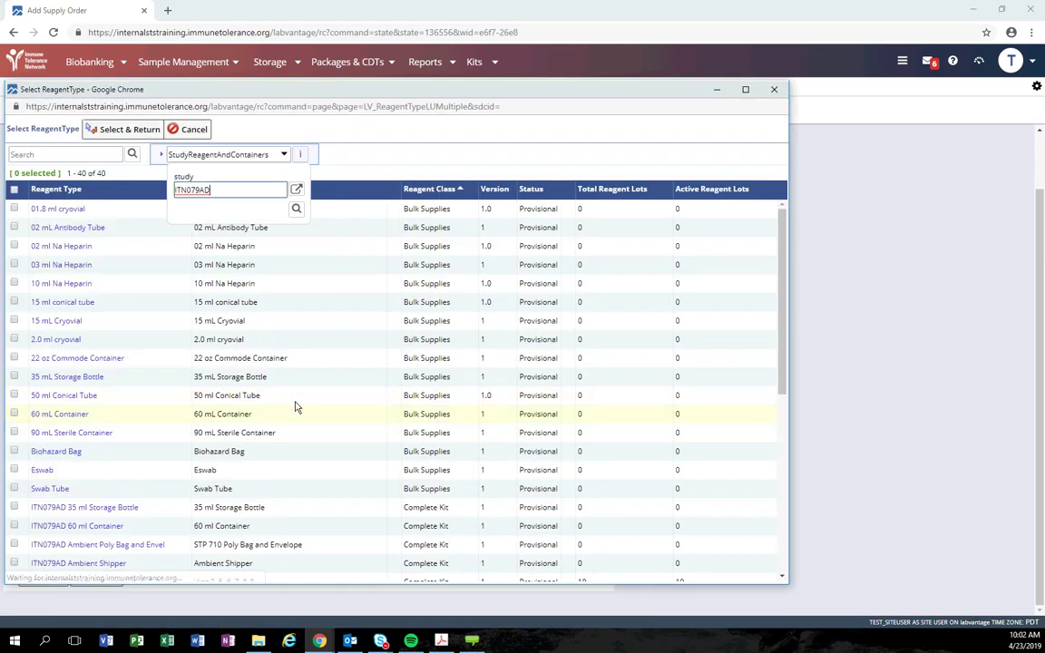
pyautogui.scroll(-3, 295, 406)
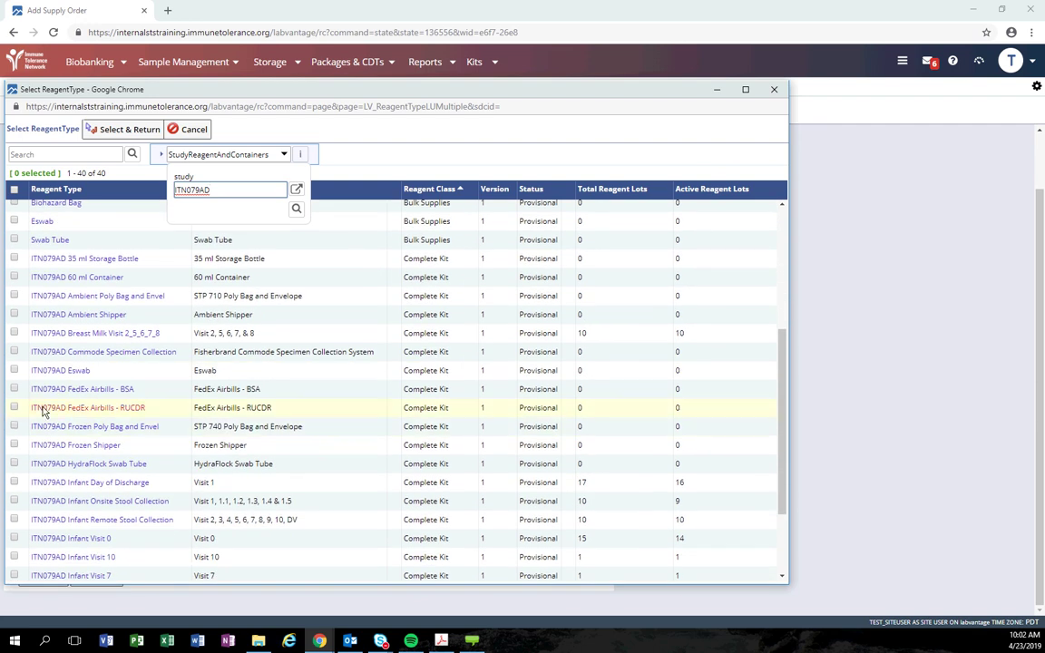
pyautogui.click(42, 409)
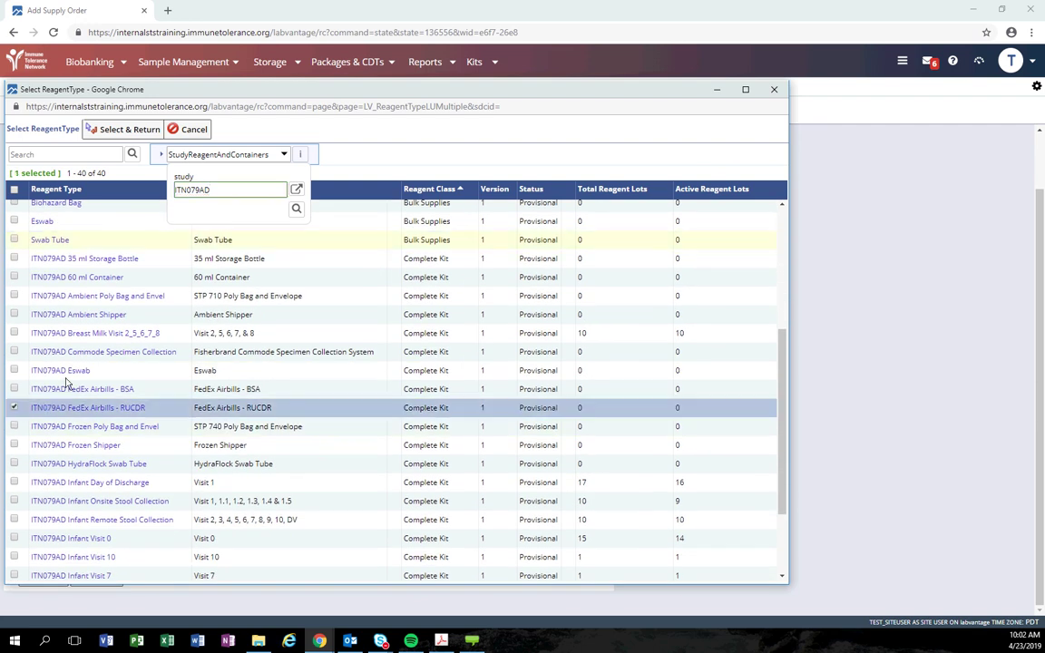
pyautogui.click(124, 129)
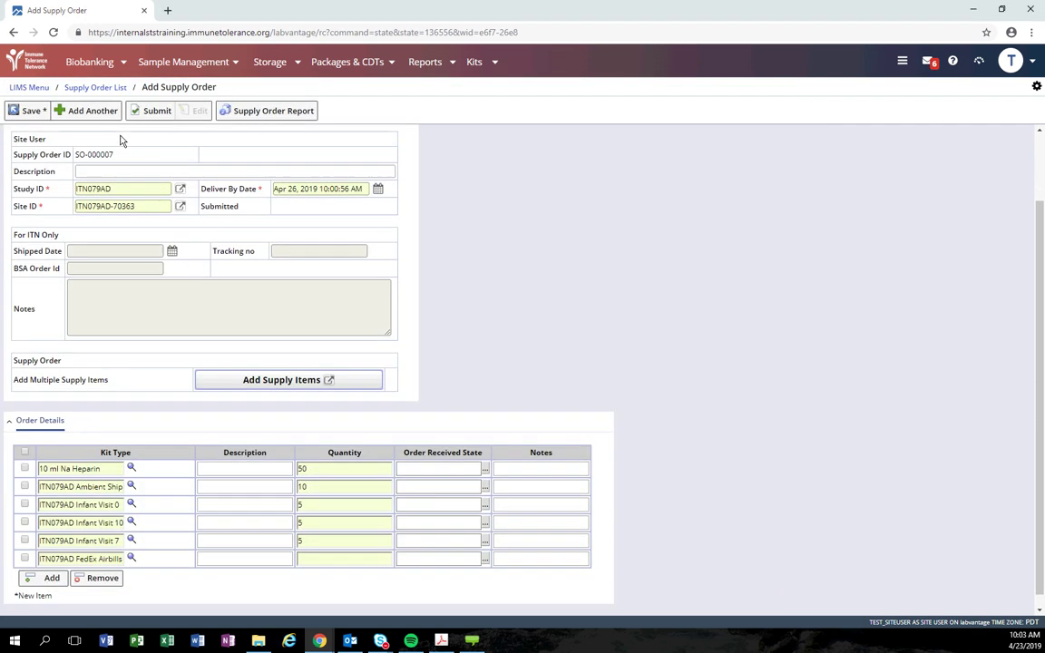
pyautogui.click(350, 560)
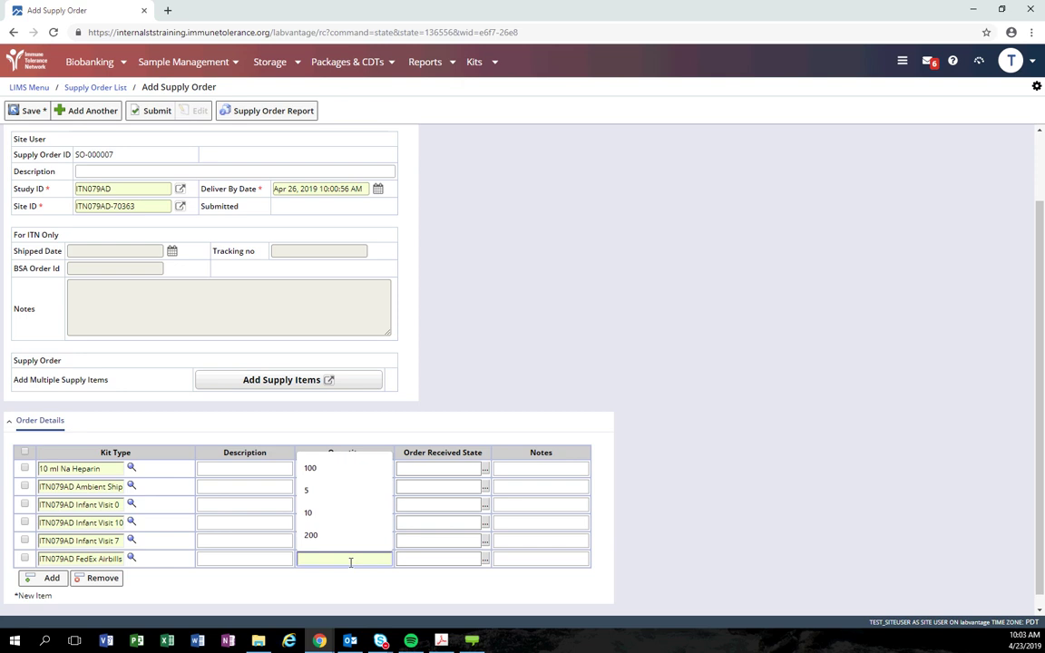
pyautogui.write('10')
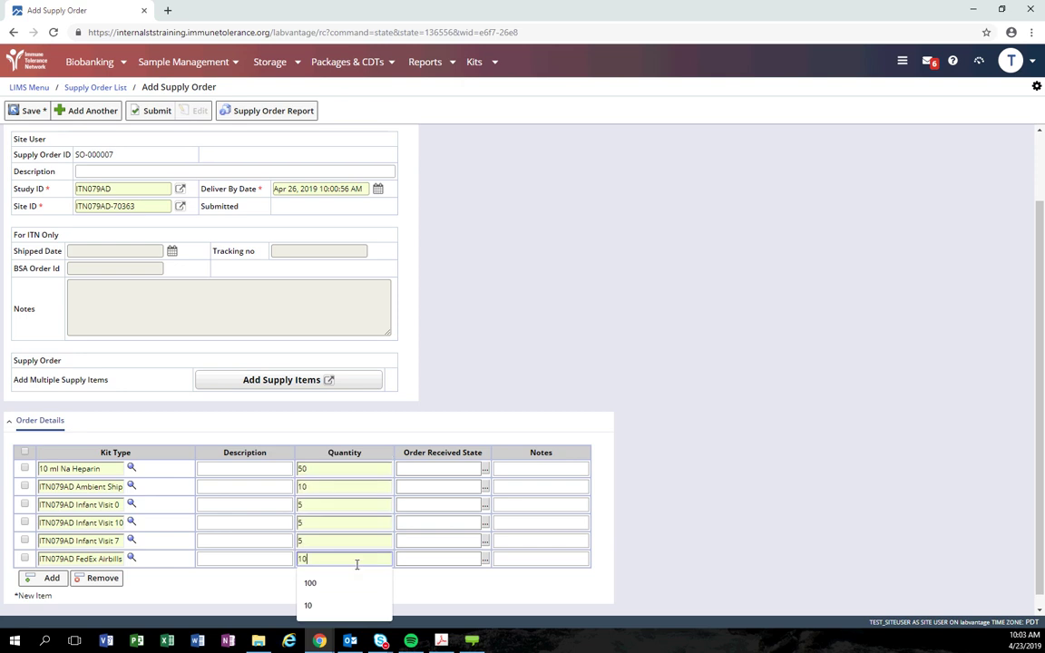
pyautogui.click(692, 460)
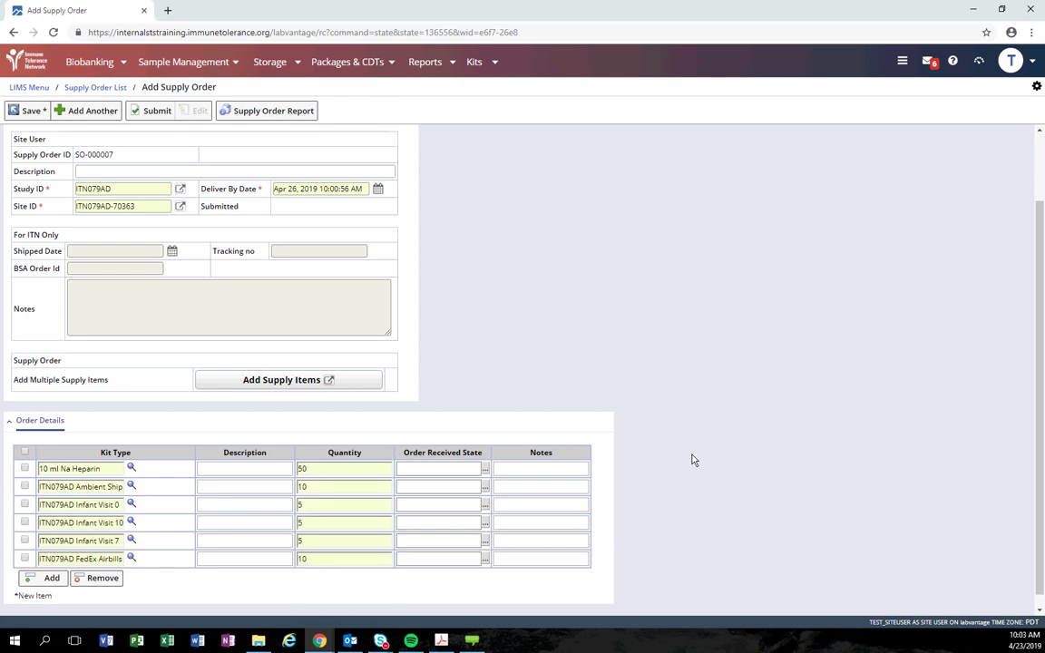
pyautogui.click(32, 111)
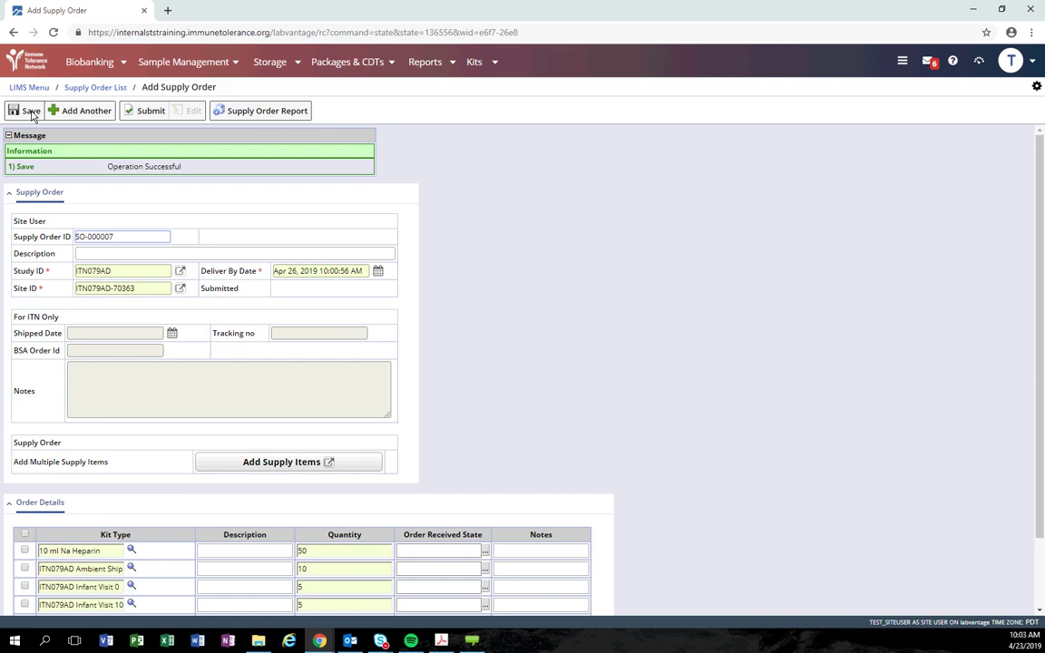
# - Check the order's item list and submit the supply order
pyautogui.scroll(-2, 610, 272)
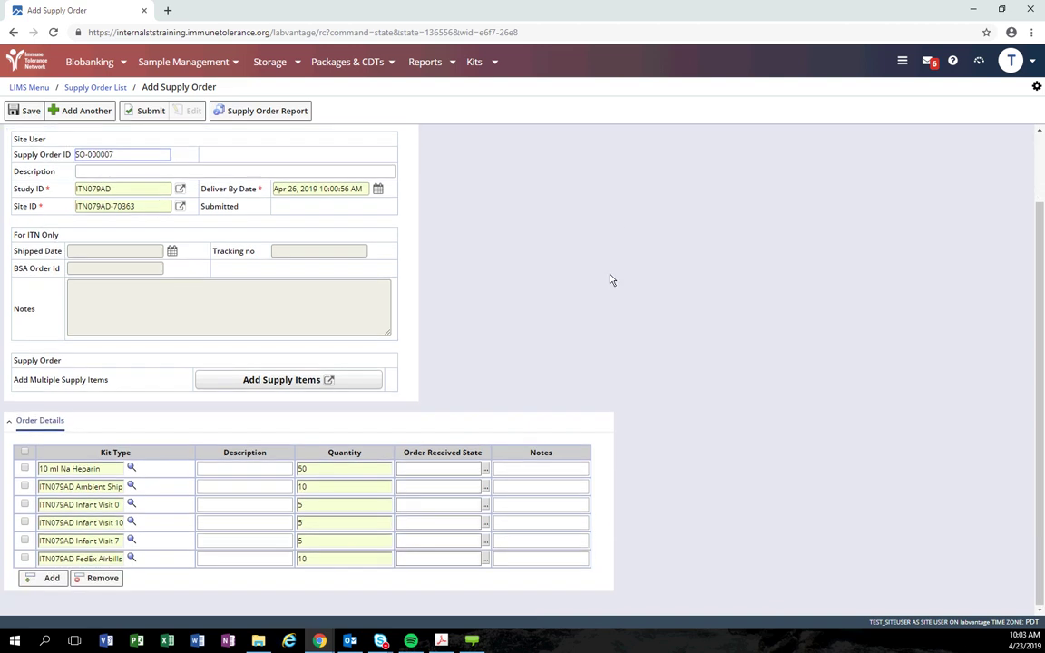
pyautogui.scroll(2, 615, 280)
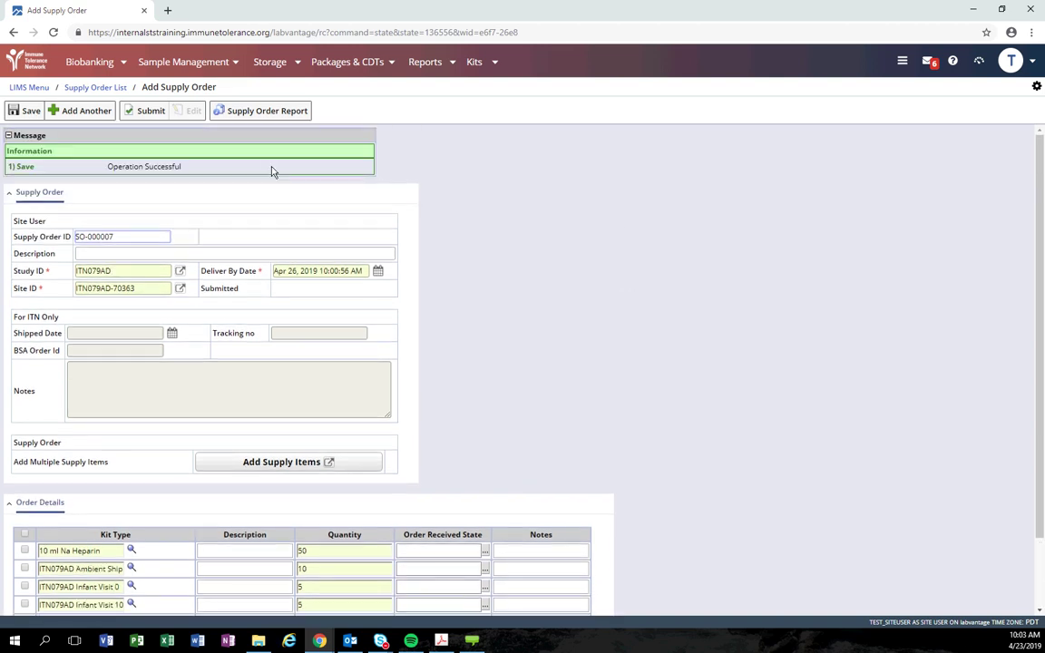
pyautogui.click(146, 112)
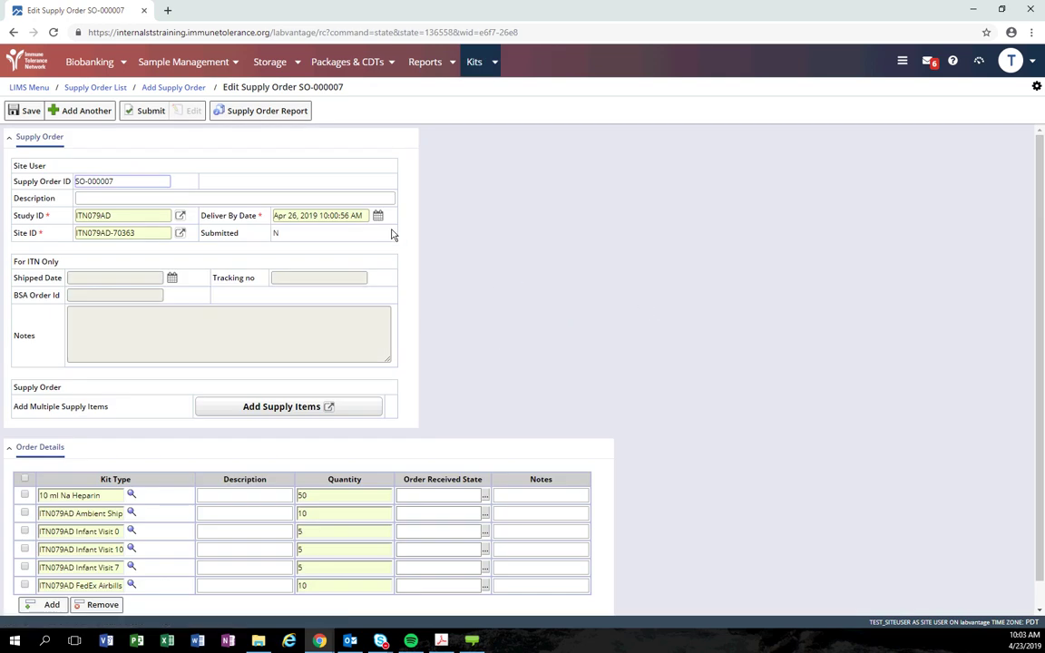
# - Review the order details, save the supply order and submit it
pyautogui.scroll(-1, 390, 235)
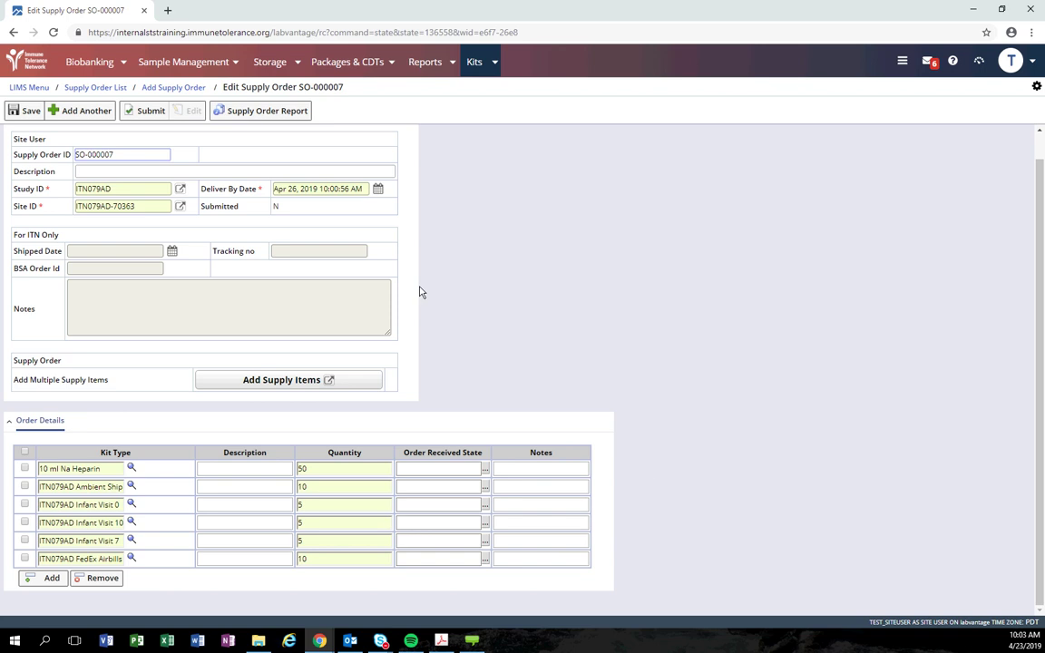
pyautogui.click(25, 110)
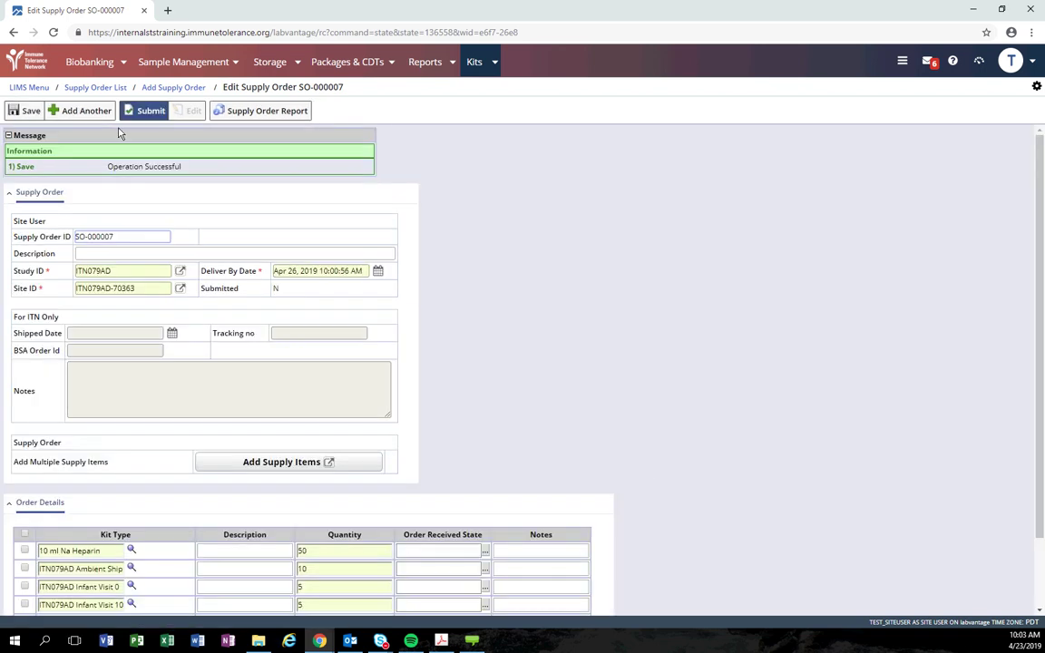
pyautogui.click(142, 115)
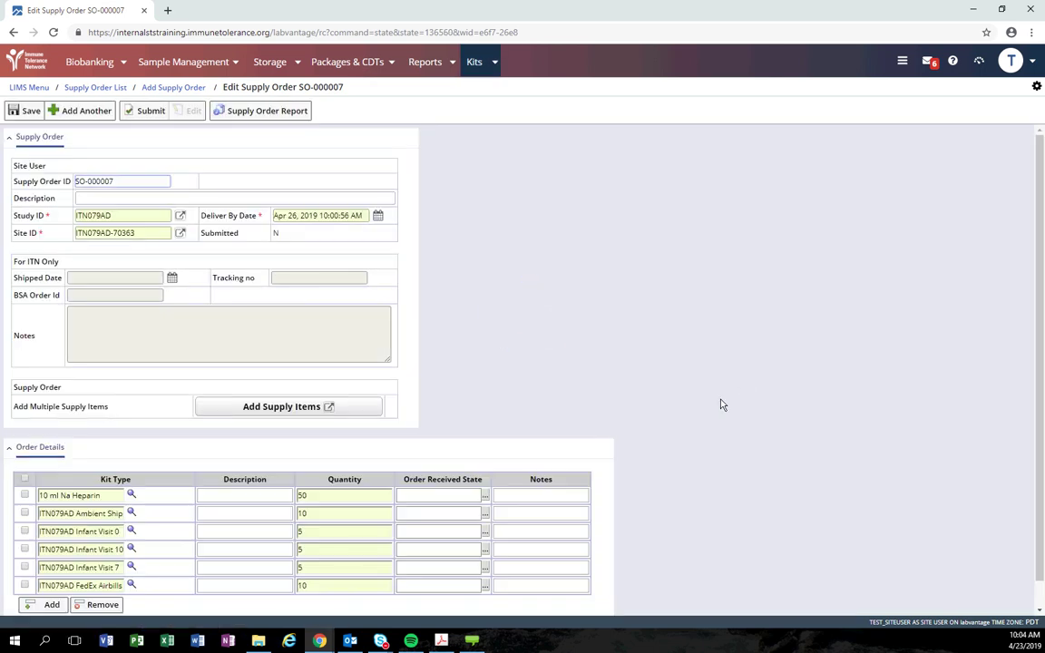
# - Set the received state of the 10 ml Na Heparin item to Damaged with the note "10 tubes cracked"
pyautogui.click(485, 496)
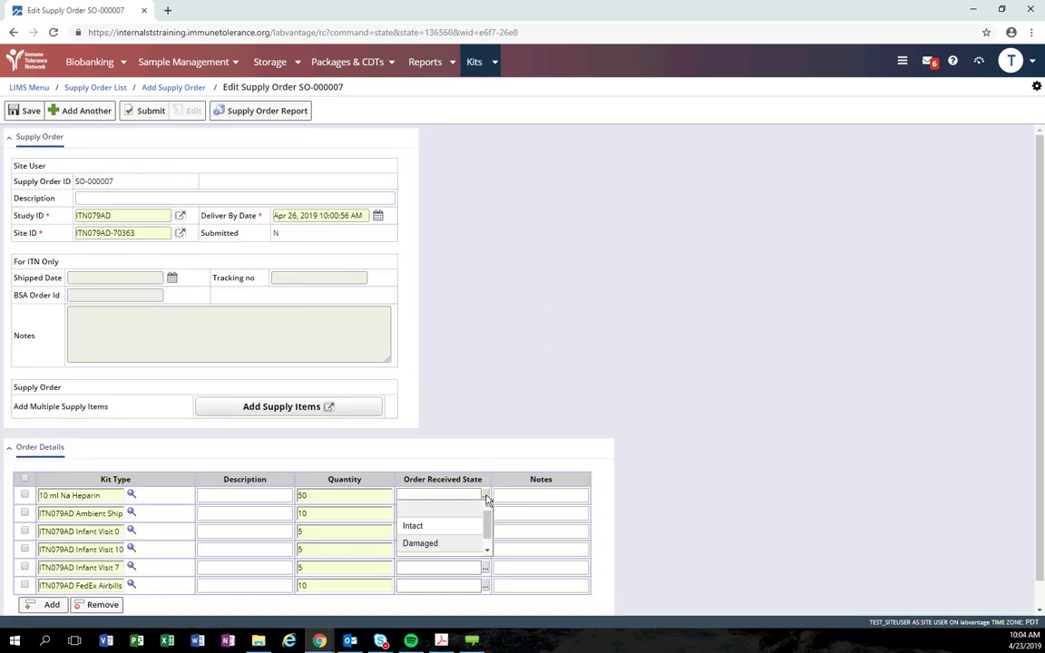
pyautogui.click(467, 545)
pyautogui.click(526, 490)
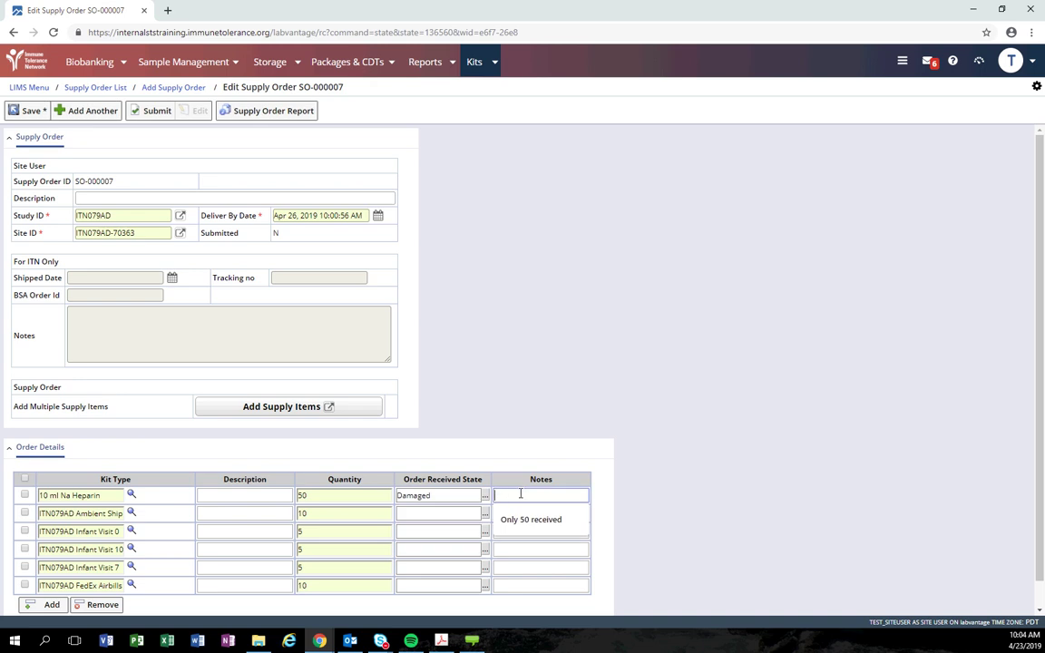
pyautogui.write('10')
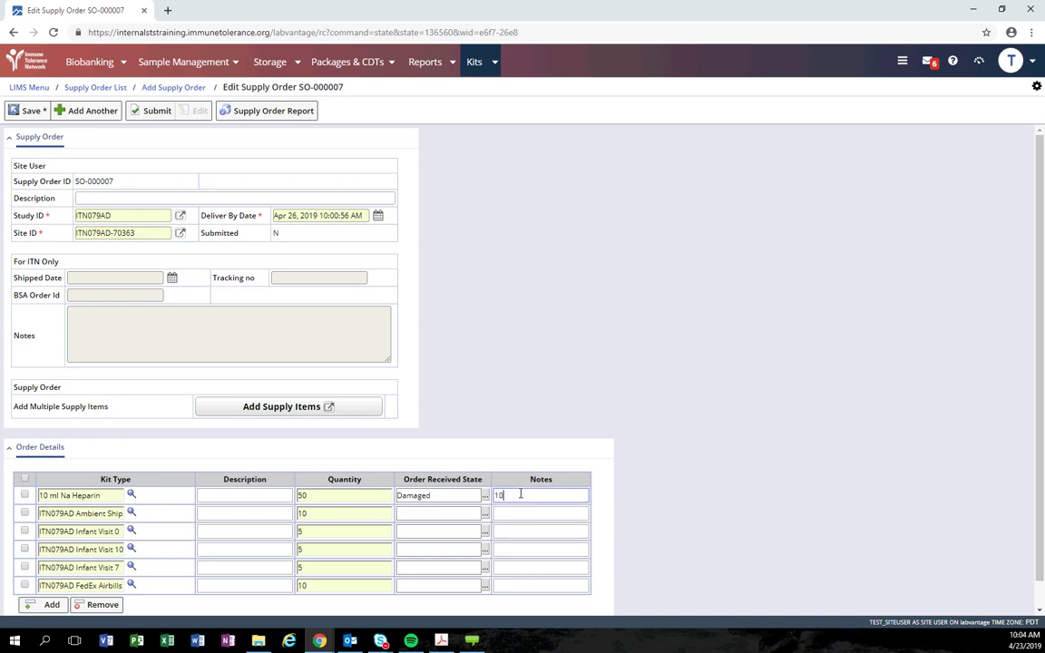
pyautogui.write(' tubes cracked')
# - Set the received state of the ITN079AD Infant Visit 0 kit to Missing
pyautogui.click(485, 532)
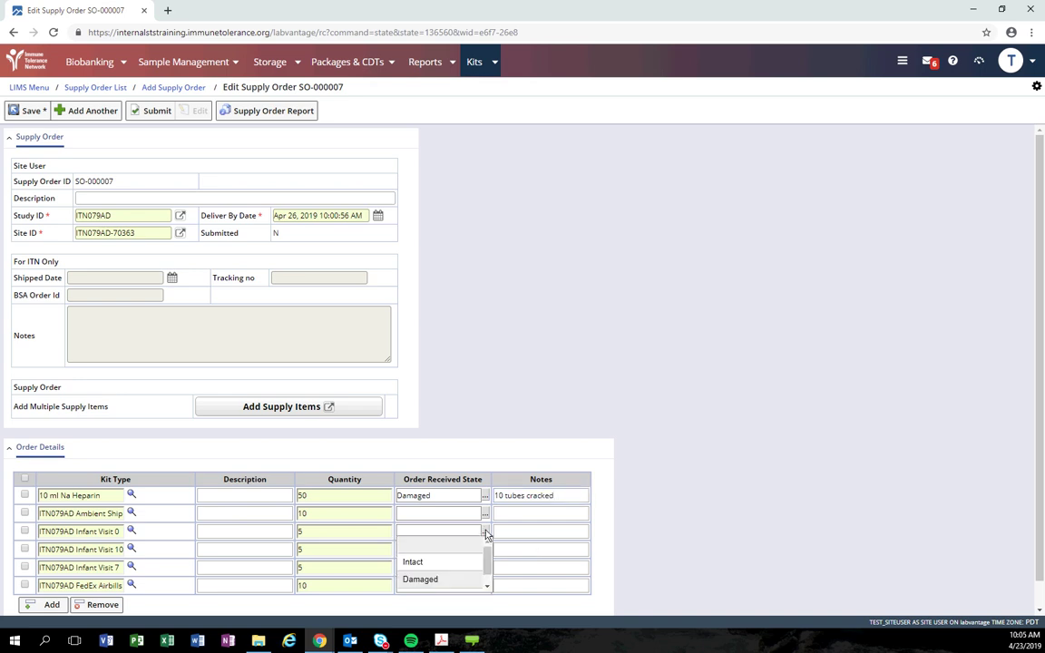
pyautogui.scroll(-1, 444, 576)
pyautogui.click(459, 585)
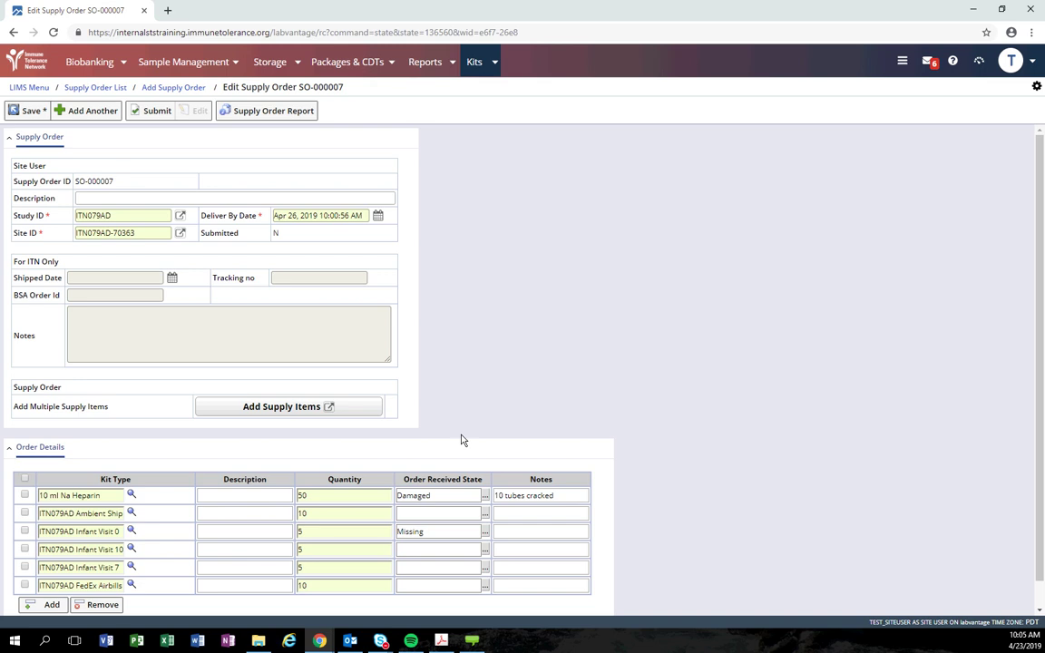
# - Save the received-state changes and submit the updated supply order
pyautogui.click(31, 112)
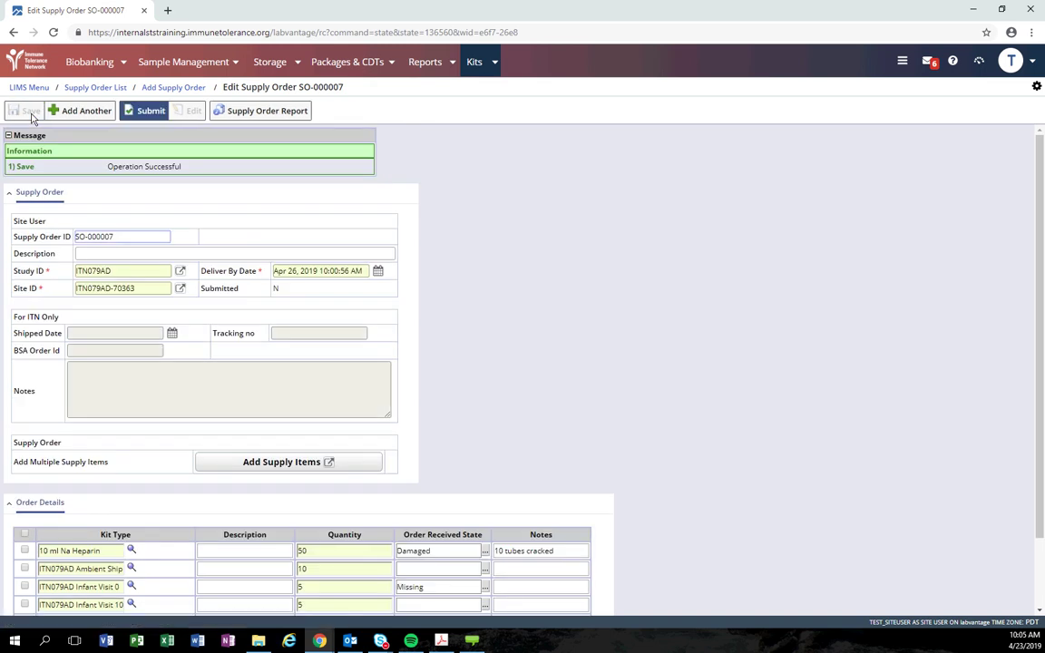
pyautogui.click(143, 116)
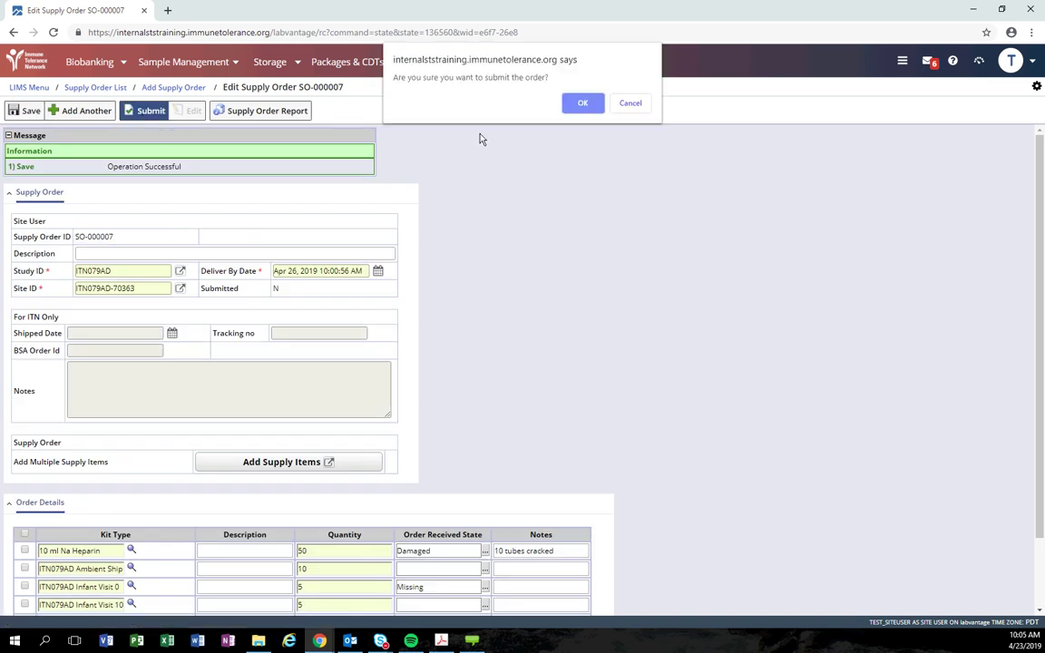